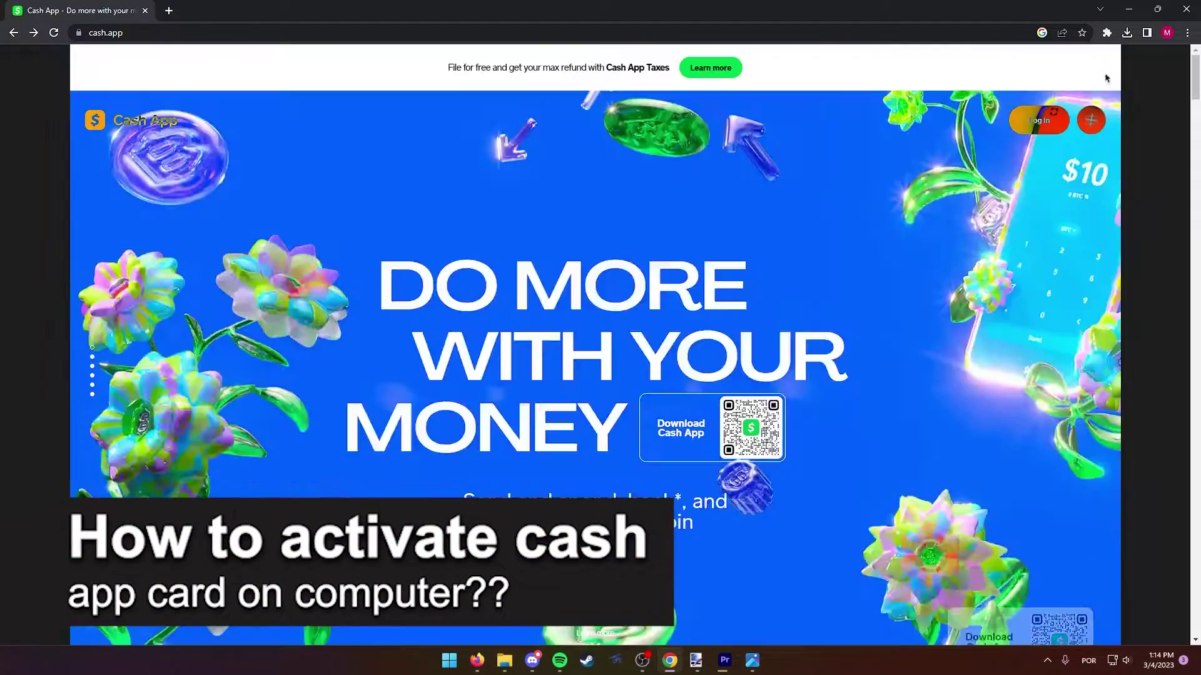
{"action": "scroll", "coordinate": [779, 272], "scroll_direction": "down", "scroll_amount": 2}
{"action": "scroll", "coordinate": [790, 289], "scroll_direction": "down", "scroll_amount": 2}
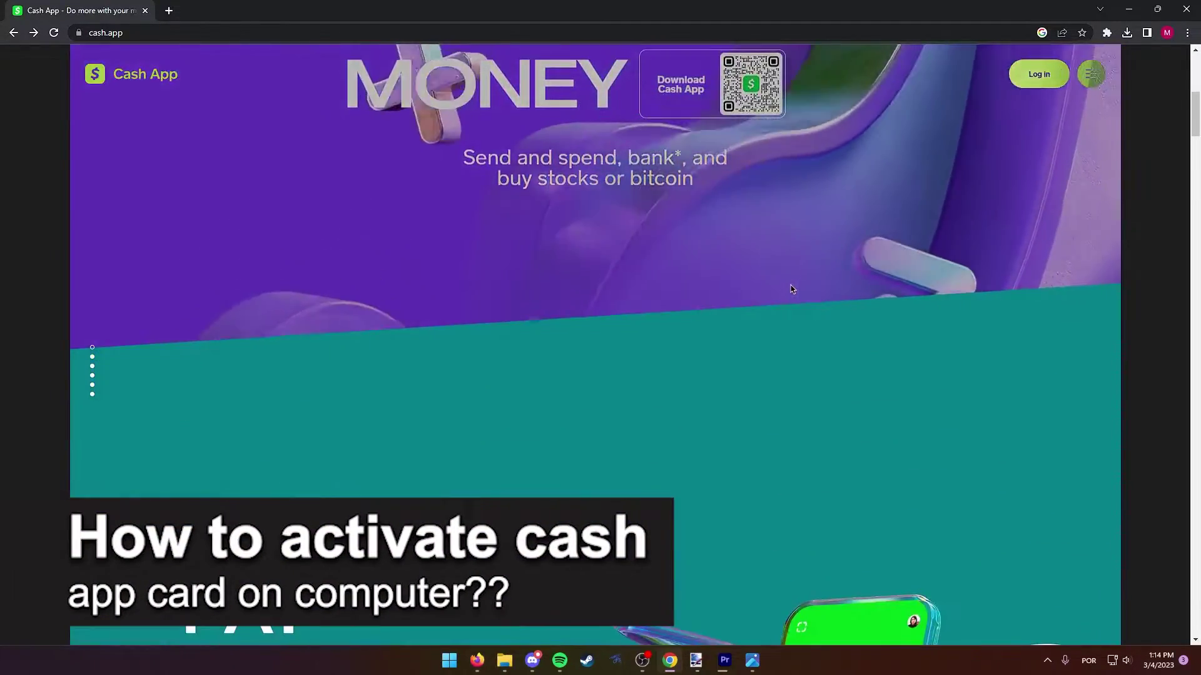
{"action": "scroll", "coordinate": [791, 288], "scroll_direction": "up", "scroll_amount": 2}
{"action": "scroll", "coordinate": [793, 295], "scroll_direction": "up", "scroll_amount": 2}
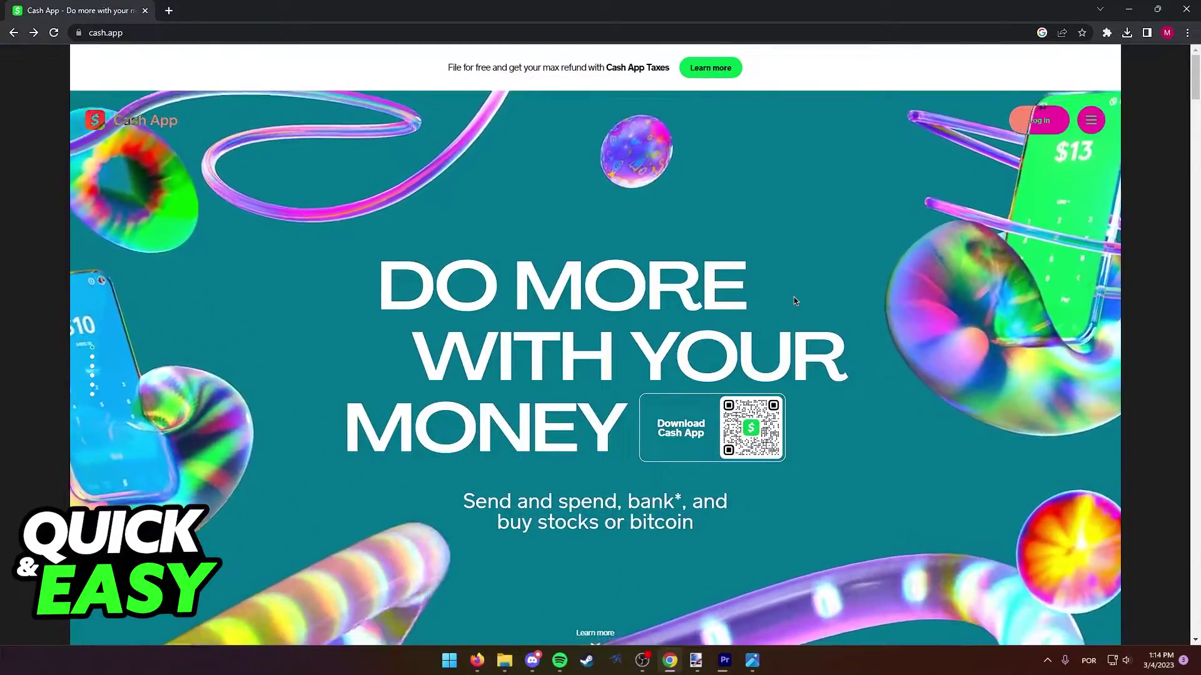
{"action": "scroll", "coordinate": [794, 301], "scroll_direction": "down", "scroll_amount": 4}
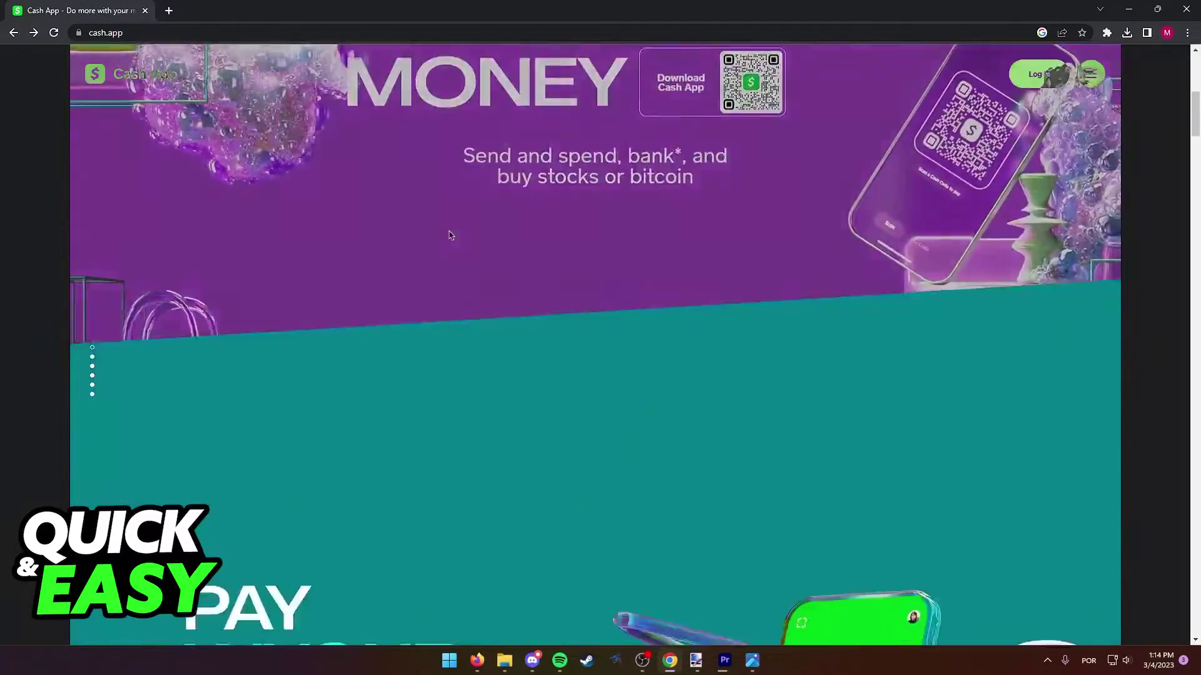
{"action": "scroll", "coordinate": [446, 230], "scroll_direction": "down", "scroll_amount": 2}
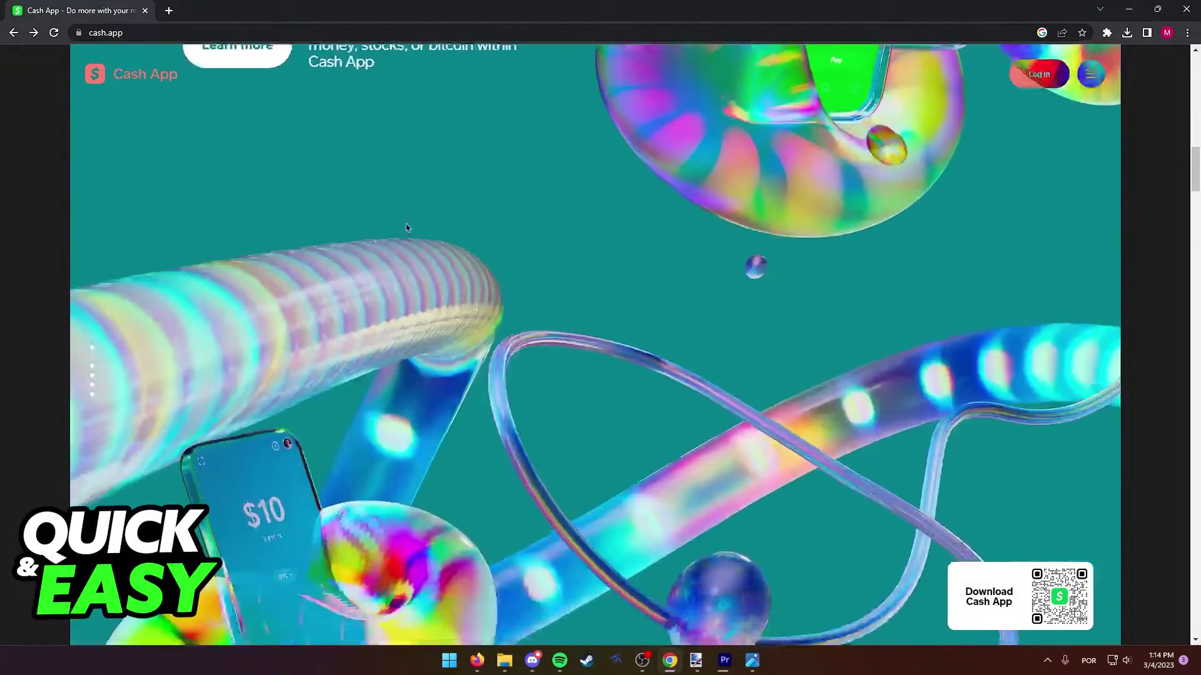
{"action": "scroll", "coordinate": [200, 153], "scroll_direction": "up", "scroll_amount": 2}
{"action": "scroll", "coordinate": [198, 152], "scroll_direction": "up", "scroll_amount": 2}
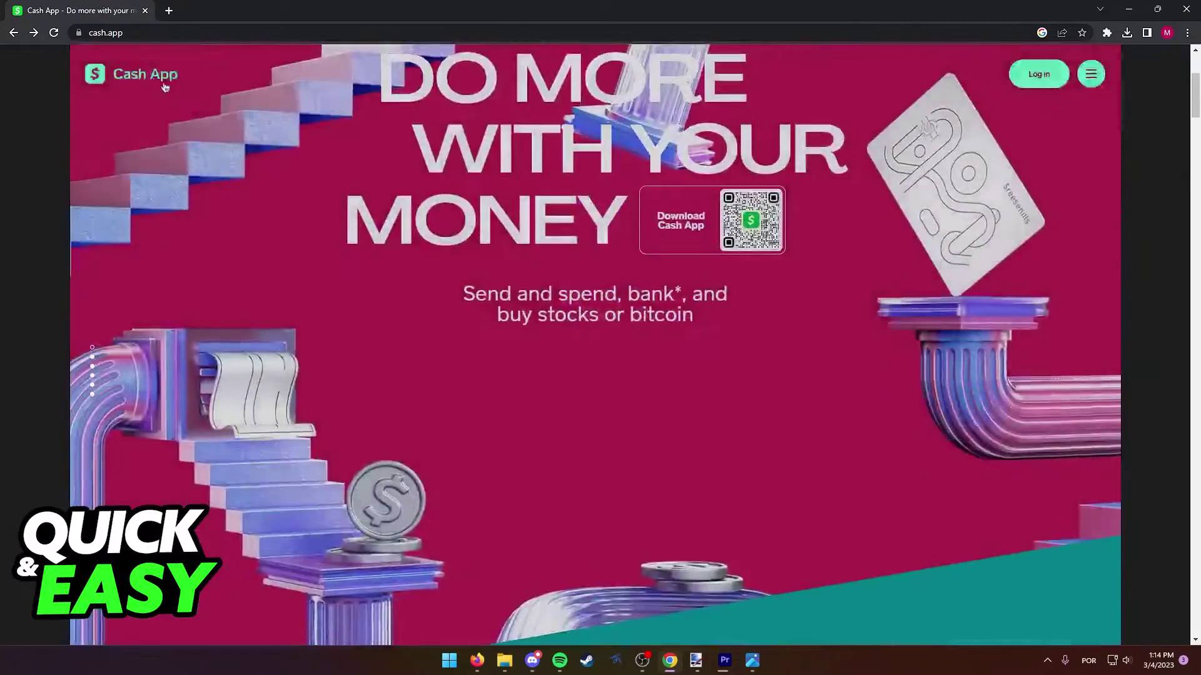
{"action": "scroll", "coordinate": [188, 111], "scroll_direction": "up", "scroll_amount": 2}
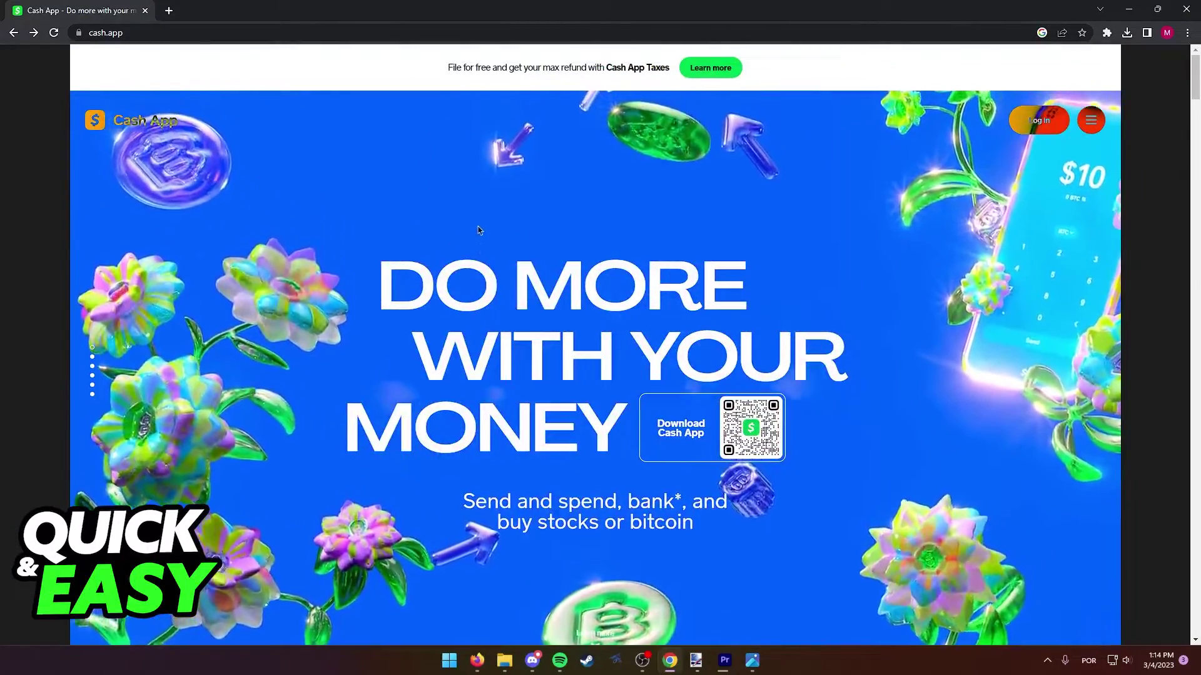
{"action": "scroll", "coordinate": [494, 180], "scroll_direction": "down", "scroll_amount": 2}
{"action": "scroll", "coordinate": [603, 179], "scroll_direction": "down", "scroll_amount": 2}
{"action": "scroll", "coordinate": [603, 179], "scroll_direction": "down", "scroll_amount": 2}
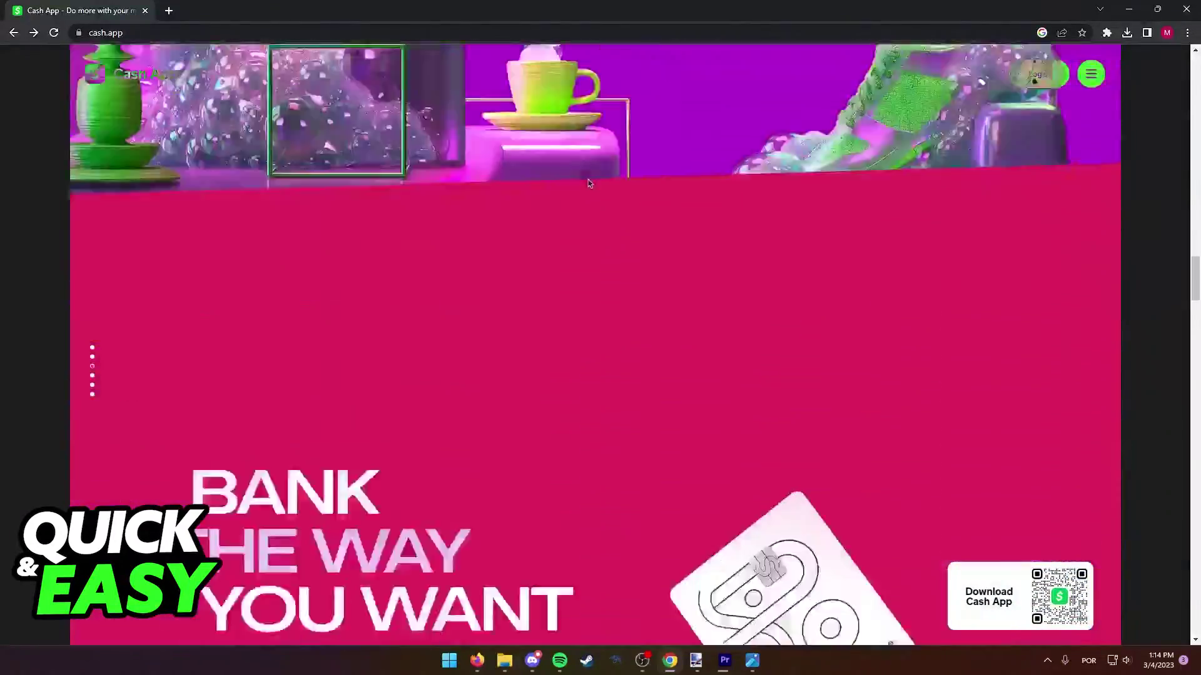
{"action": "scroll", "coordinate": [592, 180], "scroll_direction": "down", "scroll_amount": 2}
{"action": "scroll", "coordinate": [1022, 129], "scroll_direction": "down", "scroll_amount": 1}
{"action": "scroll", "coordinate": [1022, 128], "scroll_direction": "down", "scroll_amount": 2}
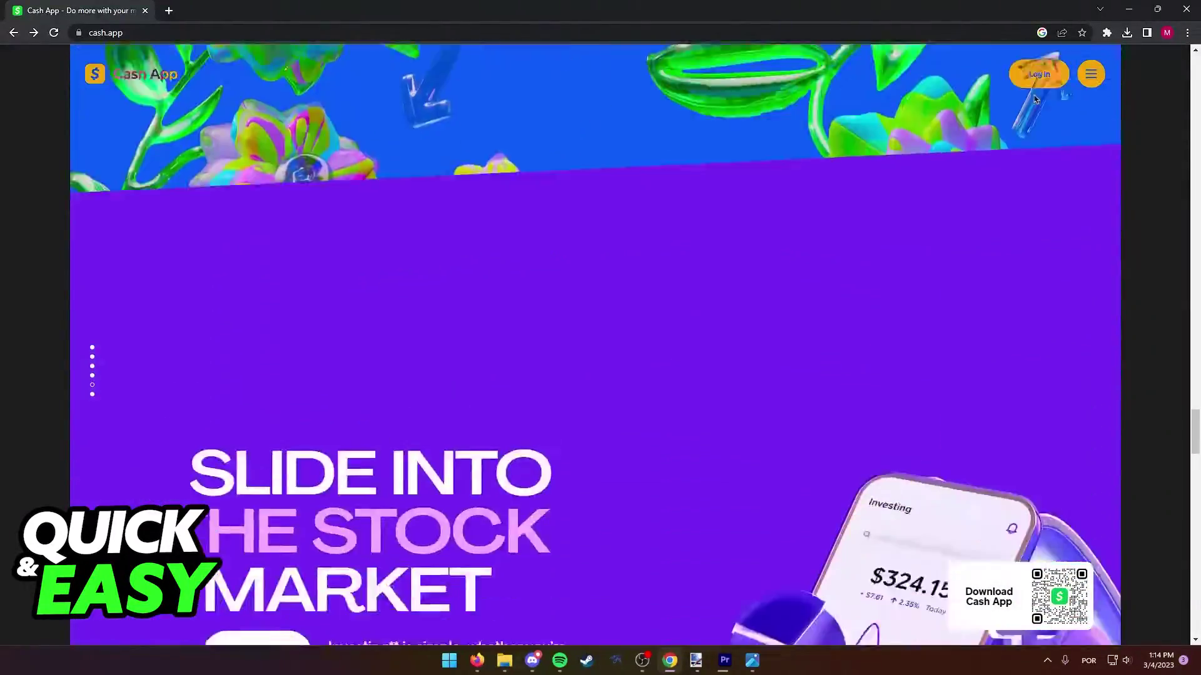
{"action": "scroll", "coordinate": [998, 197], "scroll_direction": "down", "scroll_amount": 2}
{"action": "scroll", "coordinate": [998, 197], "scroll_direction": "up", "scroll_amount": 2}
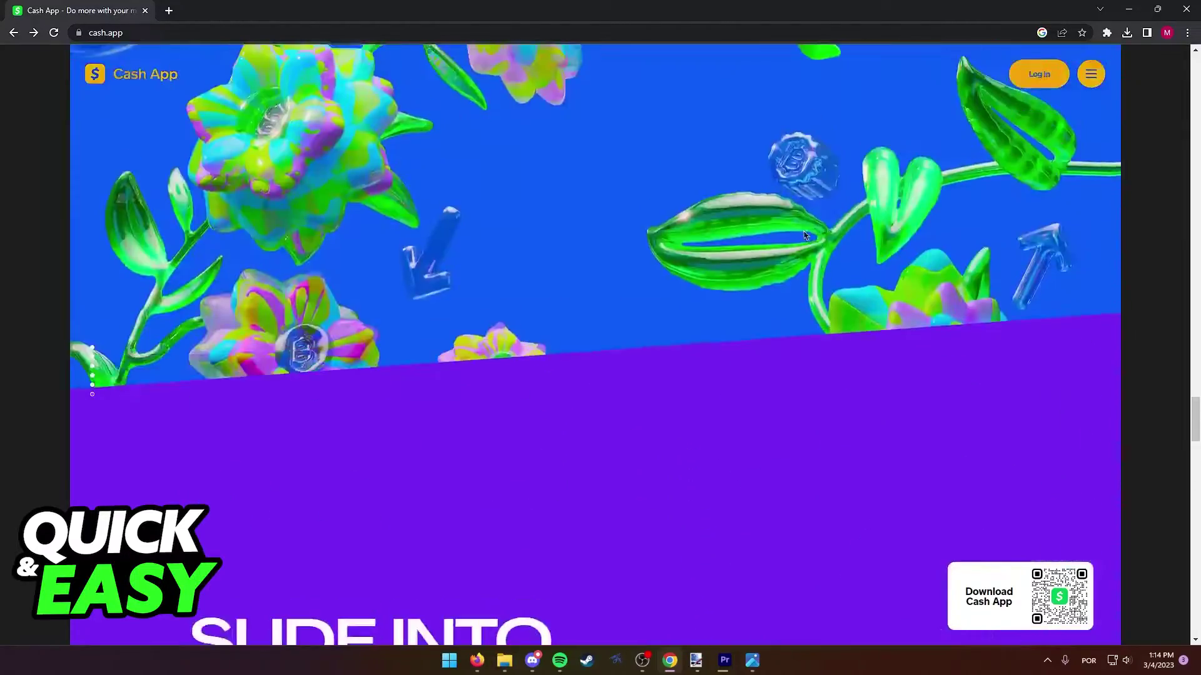
{"action": "scroll", "coordinate": [999, 197], "scroll_direction": "up", "scroll_amount": 2}
{"action": "scroll", "coordinate": [1032, 160], "scroll_direction": "up", "scroll_amount": 2}
{"action": "scroll", "coordinate": [1093, 115], "scroll_direction": "up", "scroll_amount": 2}
{"action": "scroll", "coordinate": [1093, 115], "scroll_direction": "up", "scroll_amount": 2}
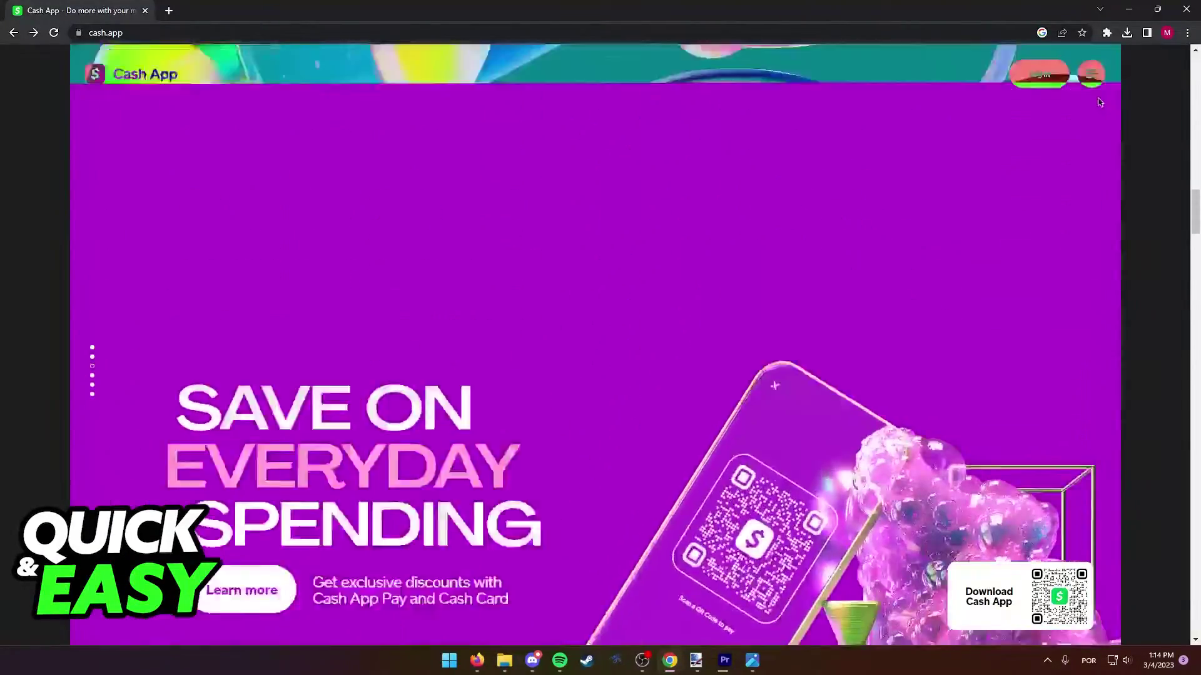
{"action": "scroll", "coordinate": [1091, 99], "scroll_direction": "up", "scroll_amount": 2}
{"action": "scroll", "coordinate": [1088, 75], "scroll_direction": "up", "scroll_amount": 1}
{"action": "scroll", "coordinate": [1089, 82], "scroll_direction": "up", "scroll_amount": 2}
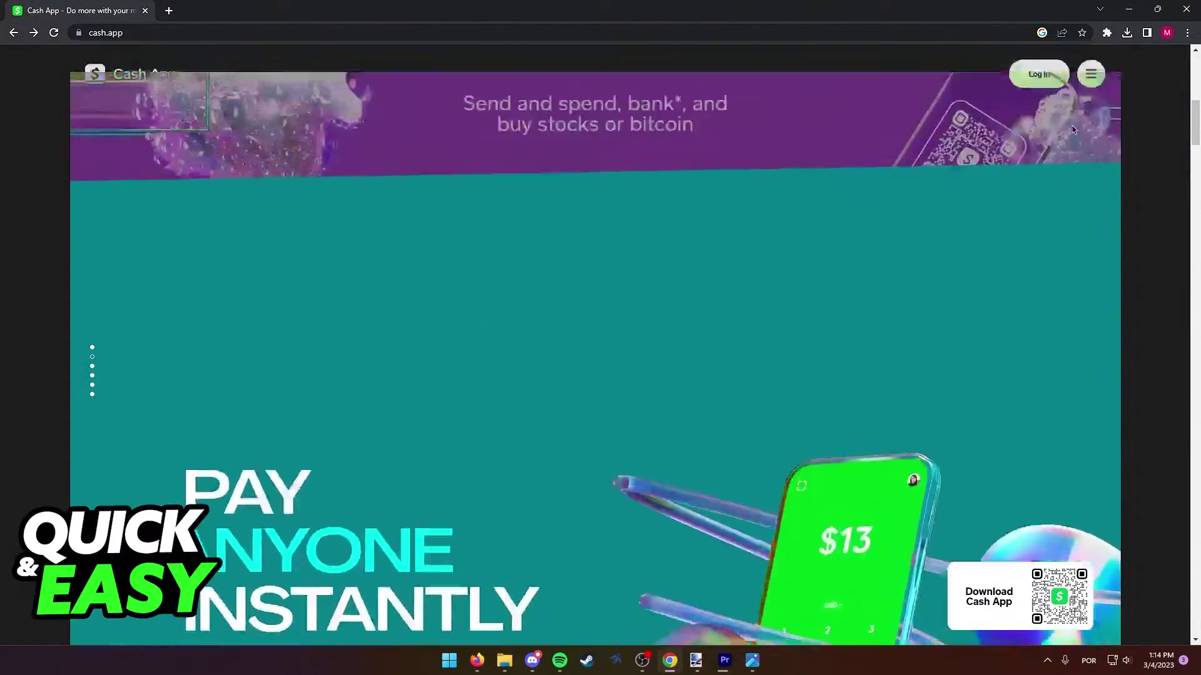
{"action": "scroll", "coordinate": [1089, 82], "scroll_direction": "up", "scroll_amount": 2}
Step: Go to the Cash App support help centre from the site menu
{"action": "left_click", "coordinate": [1091, 75]}
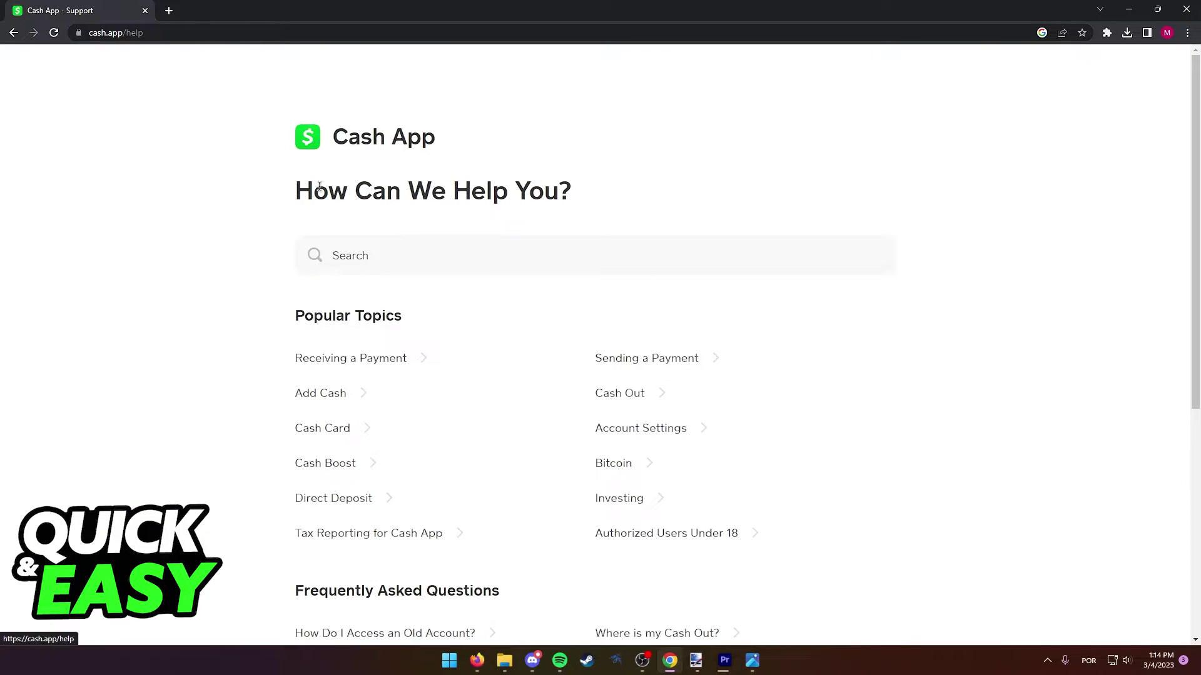
{"action": "scroll", "coordinate": [565, 270], "scroll_direction": "down", "scroll_amount": 5}
{"action": "scroll", "coordinate": [565, 271], "scroll_direction": "up", "scroll_amount": 2}
{"action": "scroll", "coordinate": [565, 268], "scroll_direction": "up", "scroll_amount": 3}
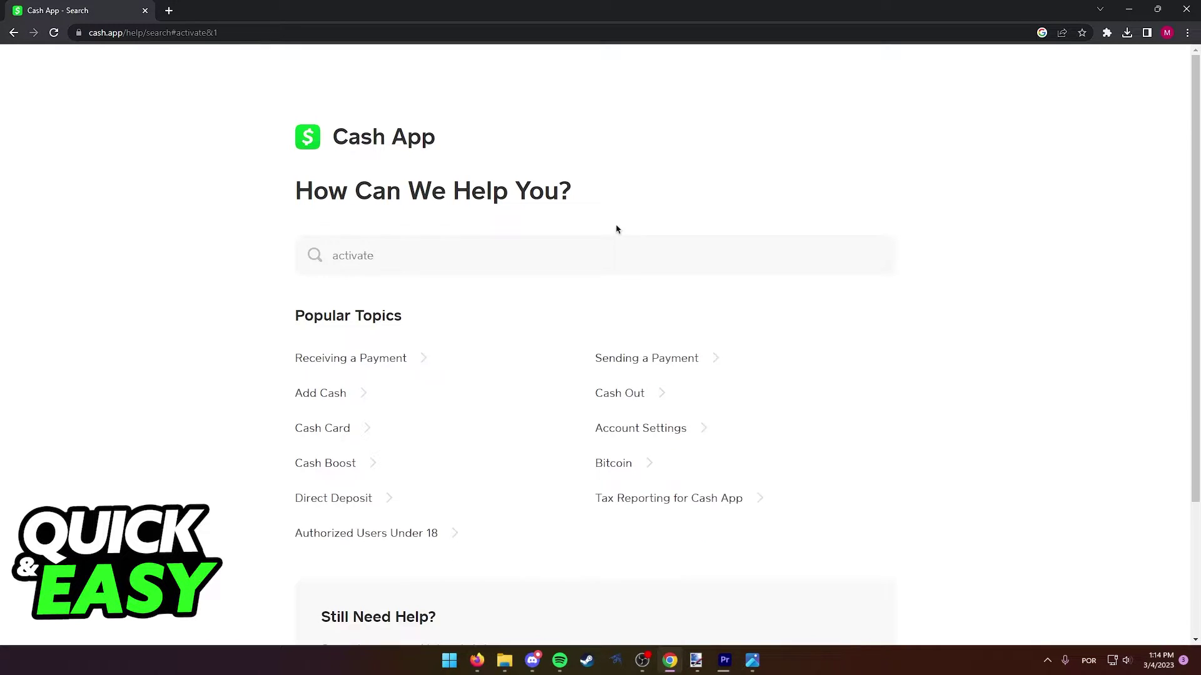
Step: Open the 'Activate Cash Card' article from the 'activate' search results
{"action": "left_click_drag", "start_coordinate": [381, 325], "coordinate": [534, 320]}
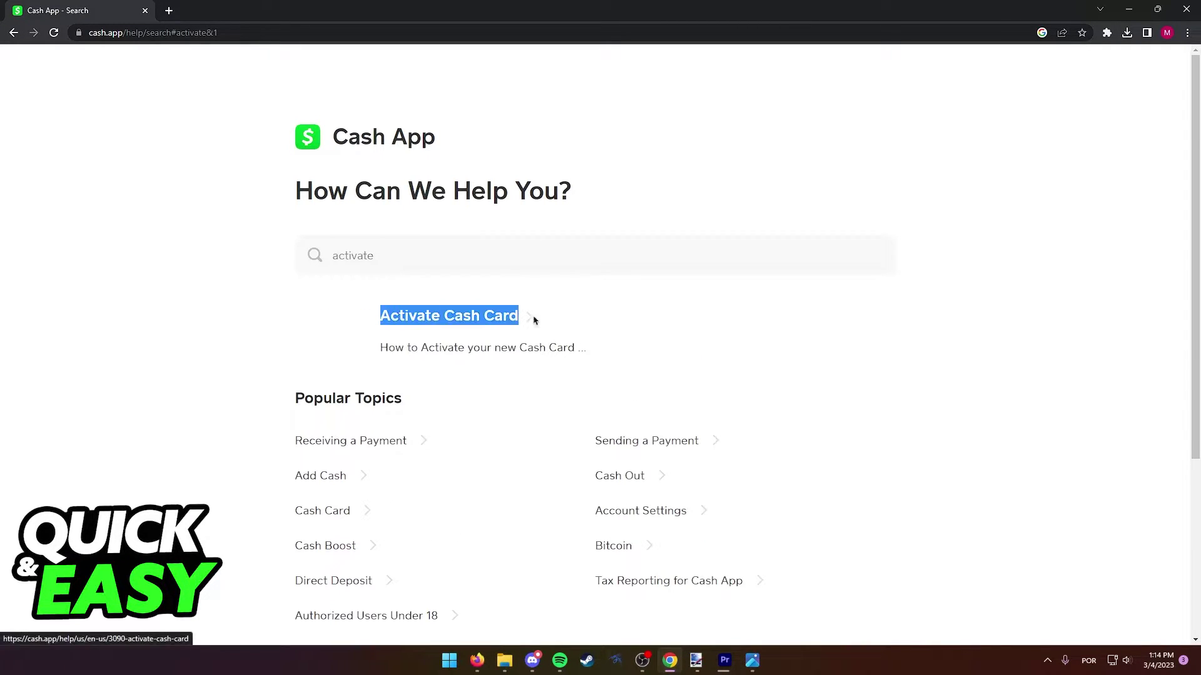
{"action": "left_click", "coordinate": [544, 319]}
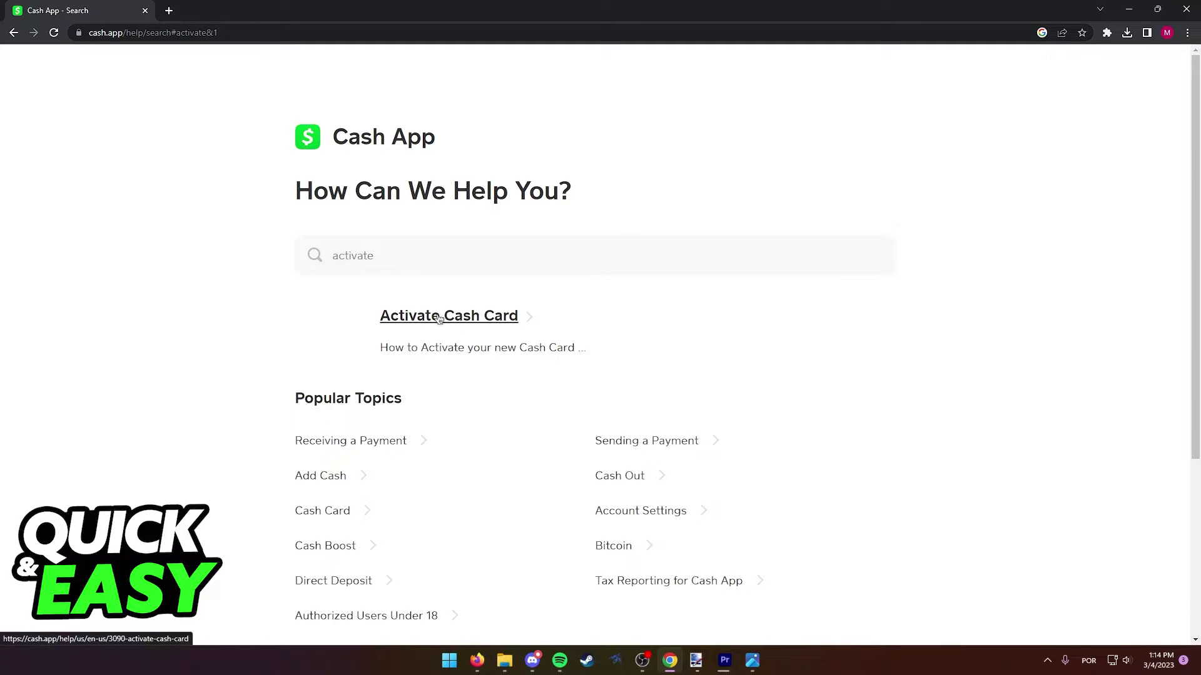
{"action": "left_click", "coordinate": [419, 320]}
{"action": "scroll", "coordinate": [420, 323], "scroll_direction": "down", "scroll_amount": 2}
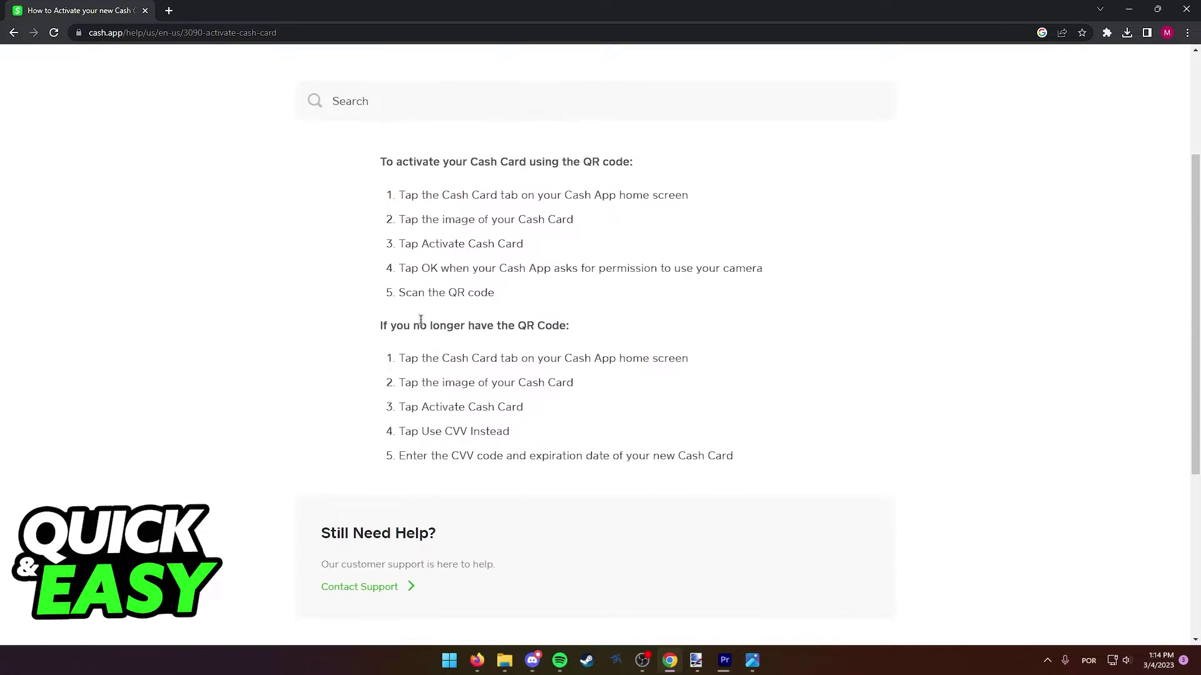
{"action": "scroll", "coordinate": [420, 319], "scroll_direction": "up", "scroll_amount": 1}
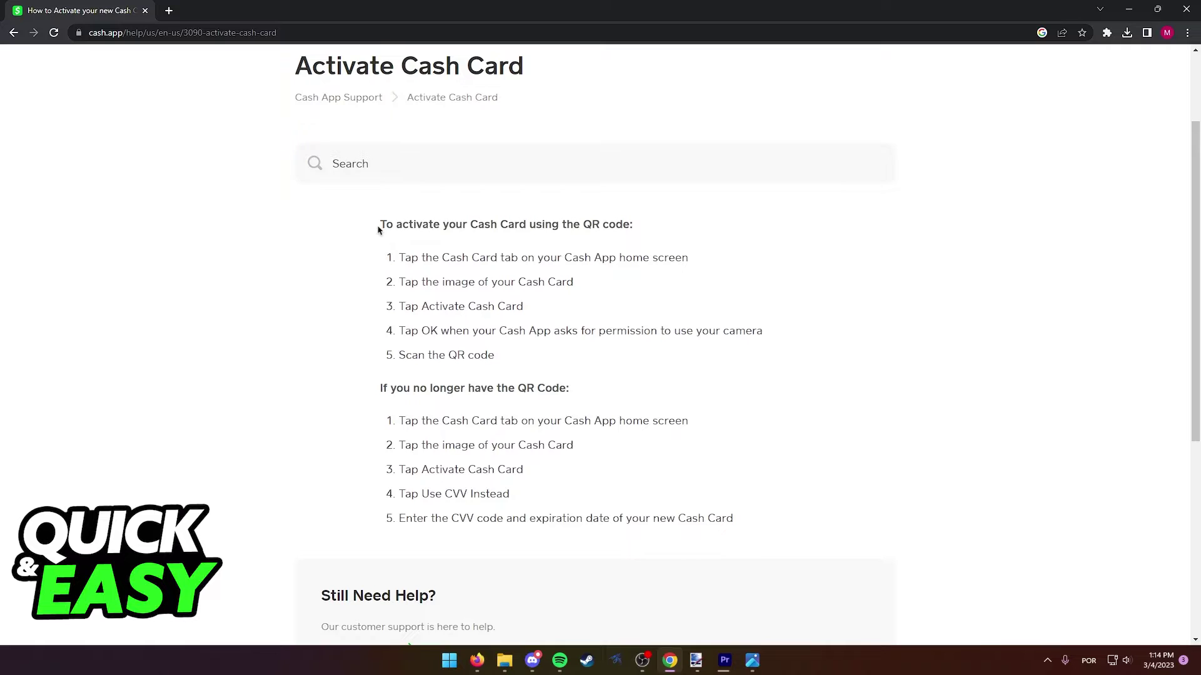
{"action": "left_click_drag", "start_coordinate": [380, 230], "coordinate": [647, 228]}
{"action": "left_click", "coordinate": [511, 271]}
{"action": "left_click_drag", "start_coordinate": [368, 401], "coordinate": [589, 386]}
{"action": "left_click", "coordinate": [493, 286]}
{"action": "left_click_drag", "start_coordinate": [382, 221], "coordinate": [626, 224]}
{"action": "left_click", "coordinate": [568, 276]}
{"action": "left_click_drag", "start_coordinate": [381, 394], "coordinate": [603, 387]}
{"action": "left_click", "coordinate": [604, 387]}
{"action": "left_click_drag", "start_coordinate": [394, 263], "coordinate": [748, 515]}
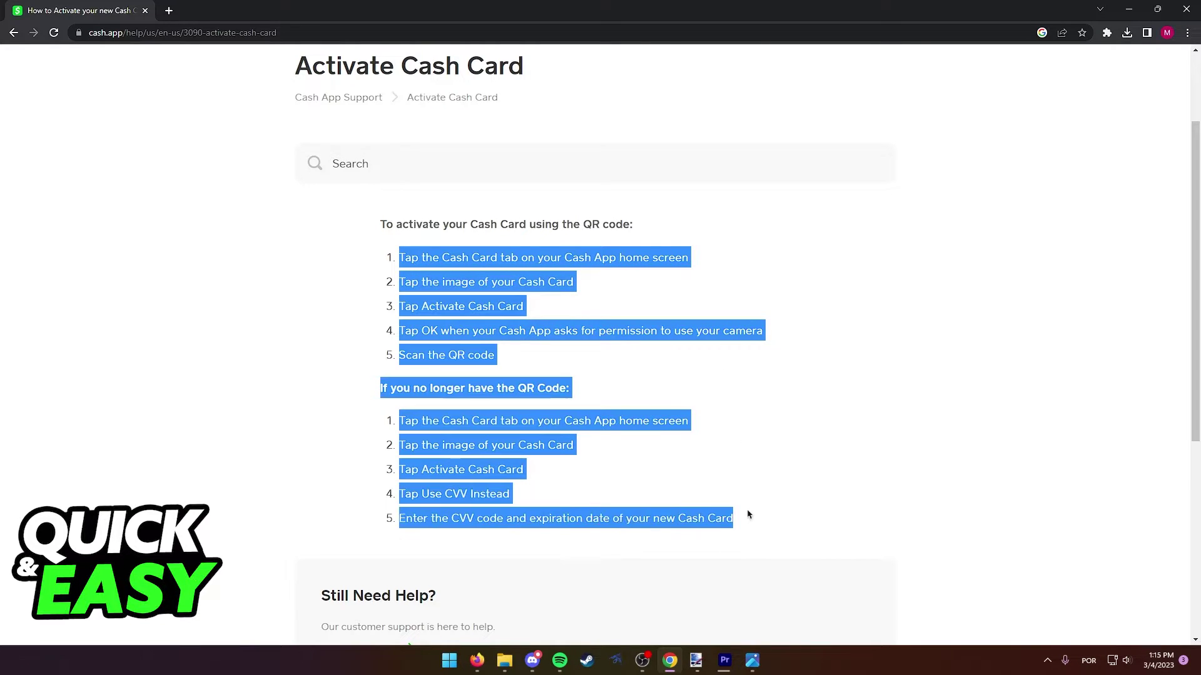
{"action": "left_click", "coordinate": [584, 444]}
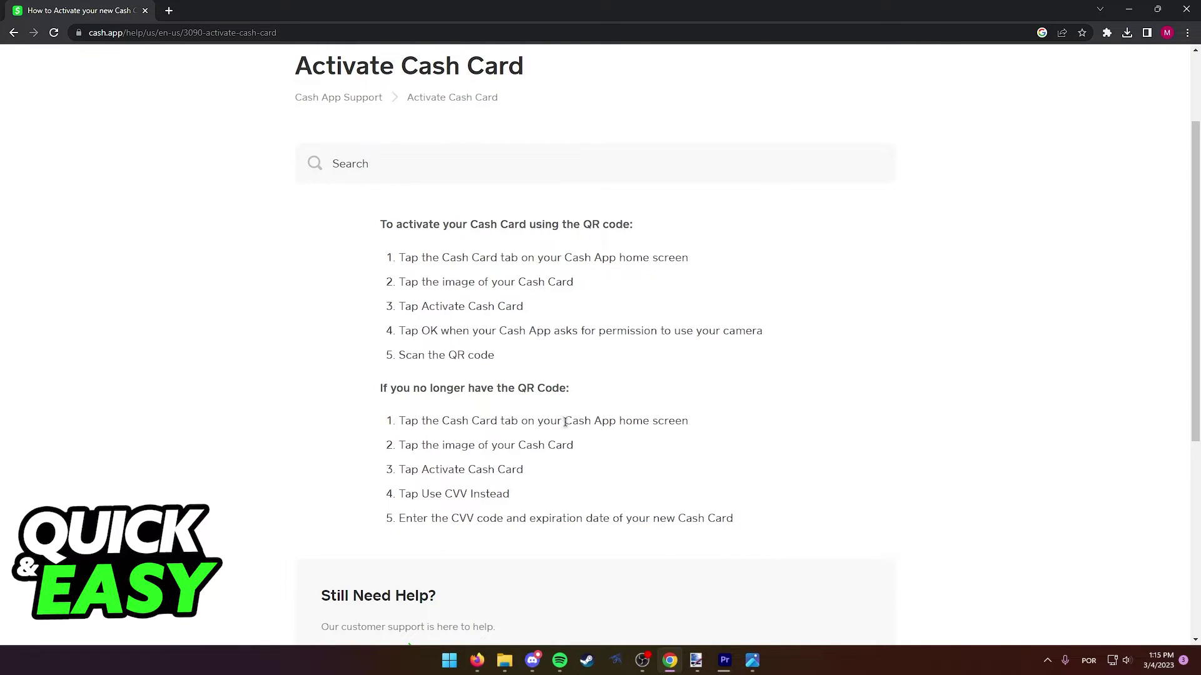
{"action": "left_click_drag", "start_coordinate": [566, 422], "coordinate": [670, 422]}
{"action": "left_click", "coordinate": [666, 427]}
{"action": "mouse_move", "coordinate": [564, 421]}
{"action": "left_mouse_down"}
{"action": "mouse_move", "coordinate": [657, 421]}
{"action": "mouse_move", "coordinate": [566, 424]}
{"action": "left_mouse_up"}
{"action": "left_click", "coordinate": [566, 421]}
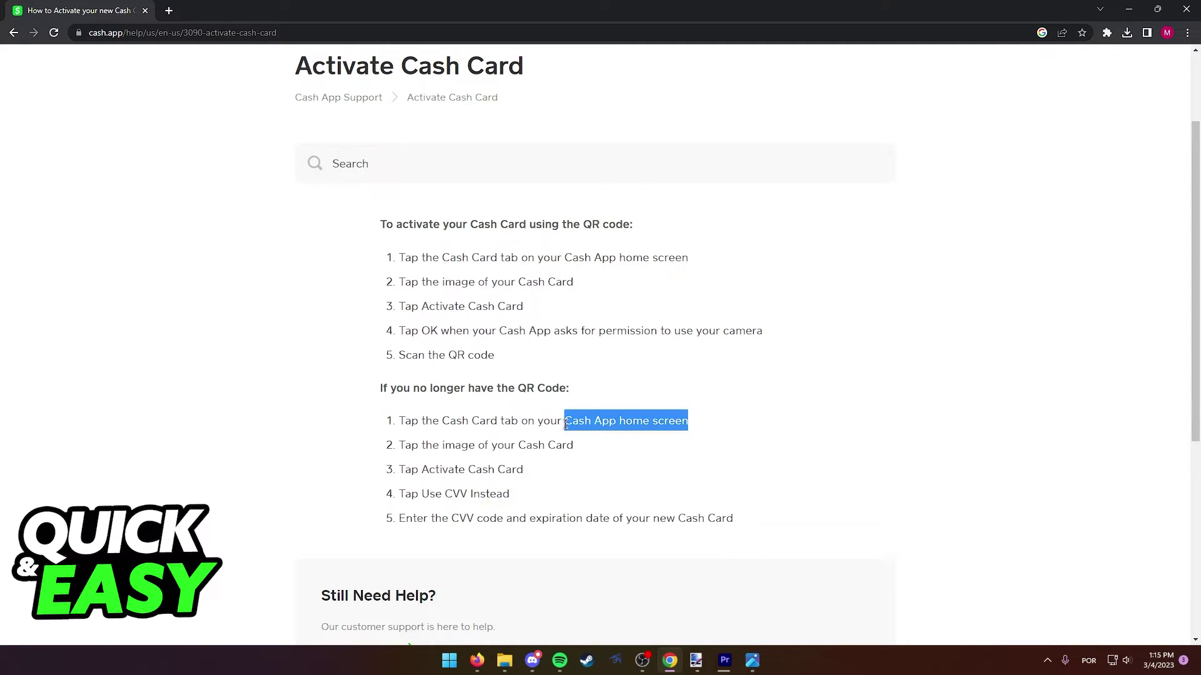
{"action": "left_click", "coordinate": [580, 416]}
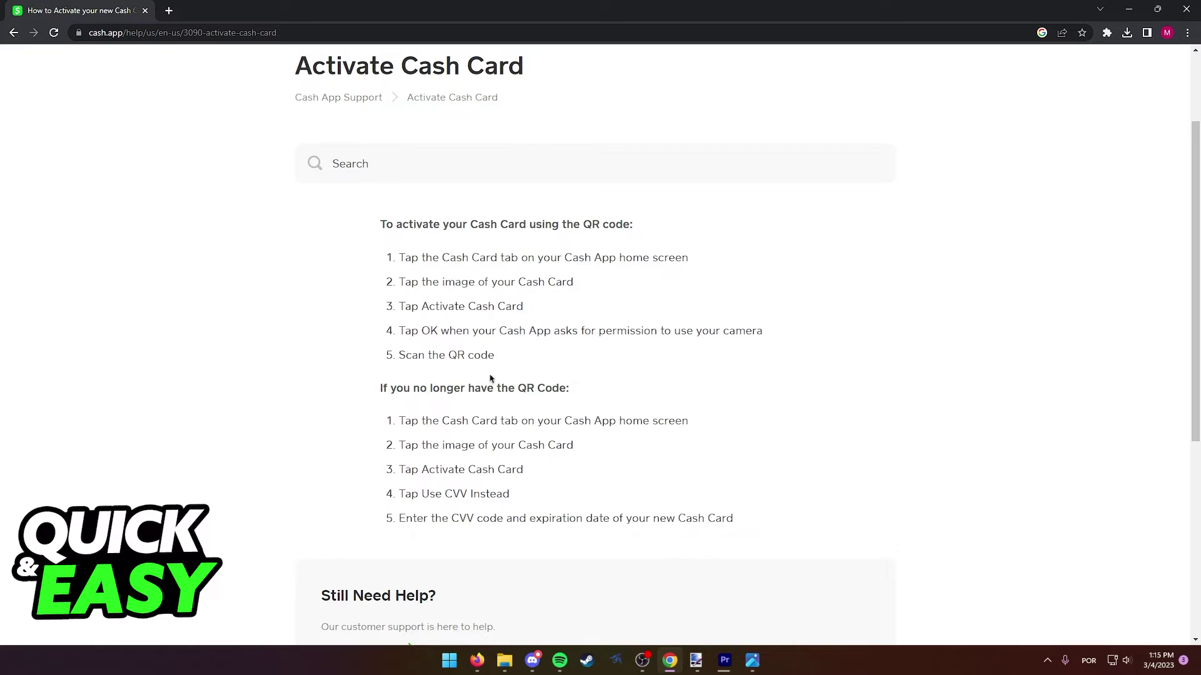
{"action": "scroll", "coordinate": [490, 378], "scroll_direction": "up", "scroll_amount": 2}
{"action": "left_click_drag", "start_coordinate": [568, 377], "coordinate": [700, 383]}
{"action": "left_click", "coordinate": [541, 253]}
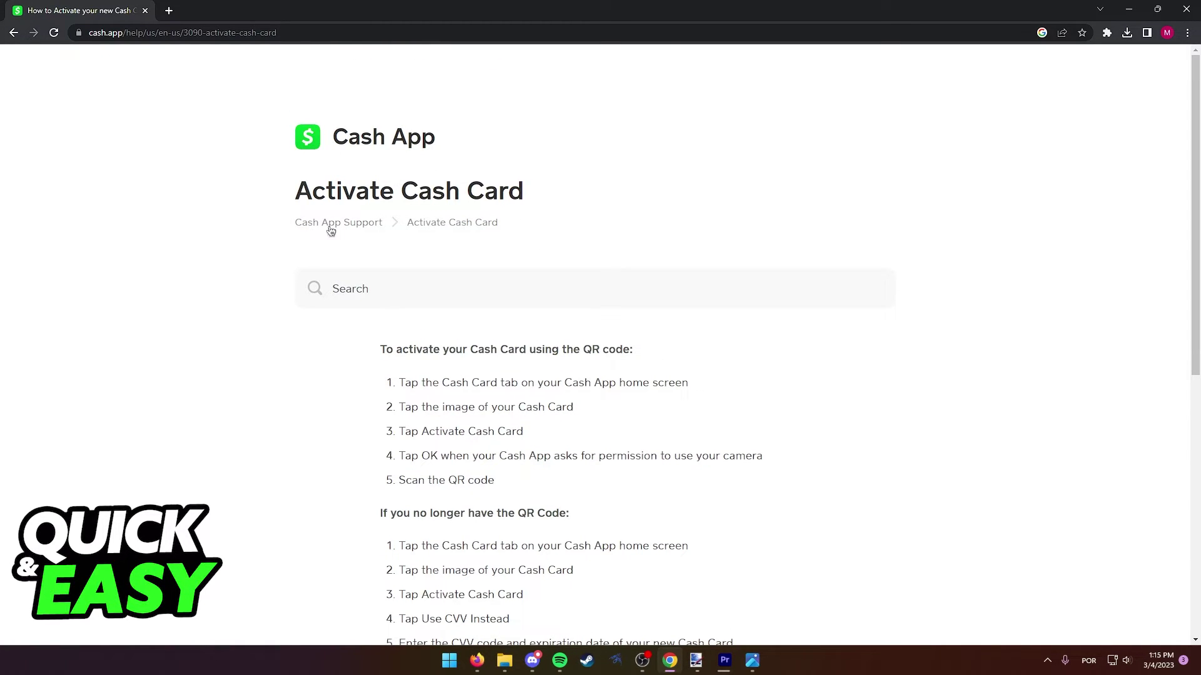
{"action": "scroll", "coordinate": [375, 220], "scroll_direction": "down", "scroll_amount": 2}
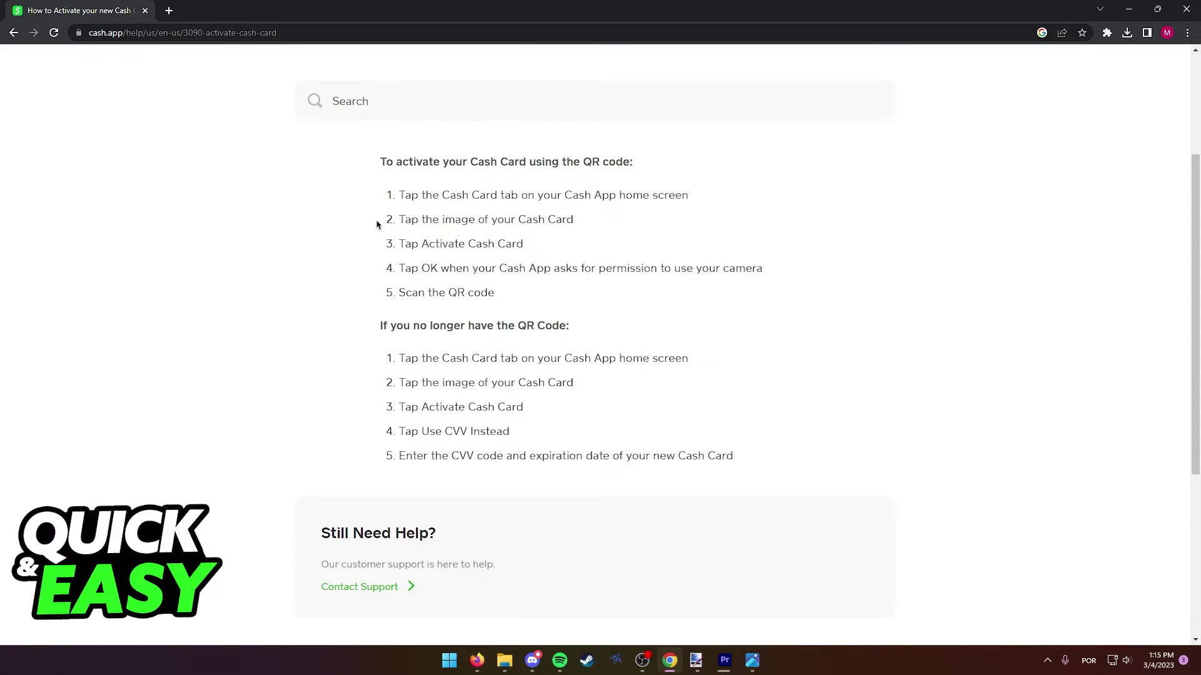